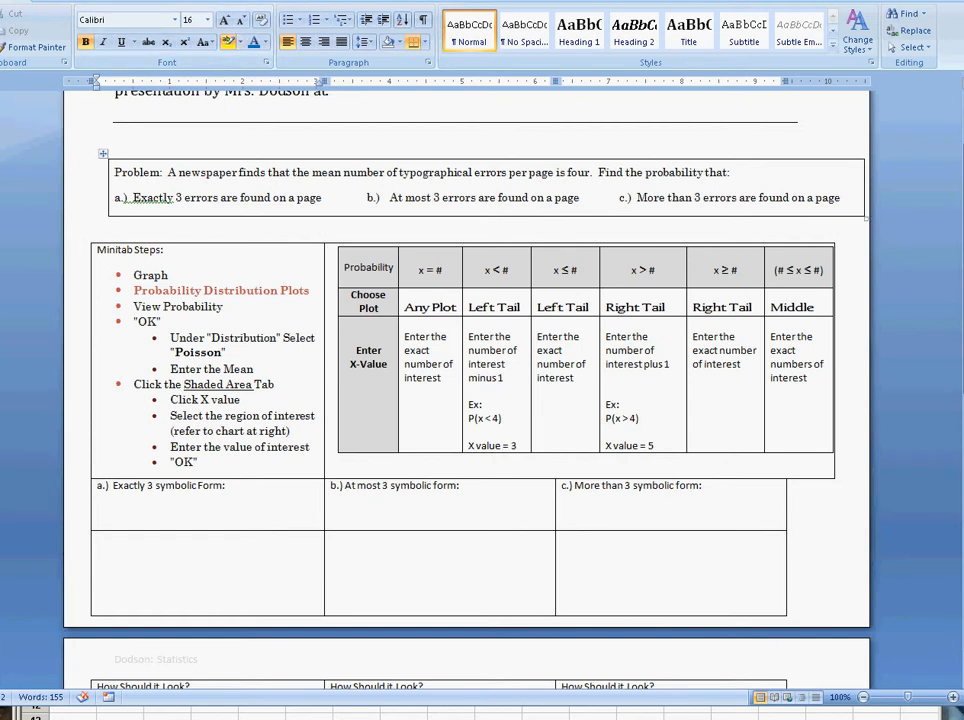
Step: Highlight the words "mean" and "per page" in yellow in the problem statement
left_click_drag(312, 172, 342, 172)
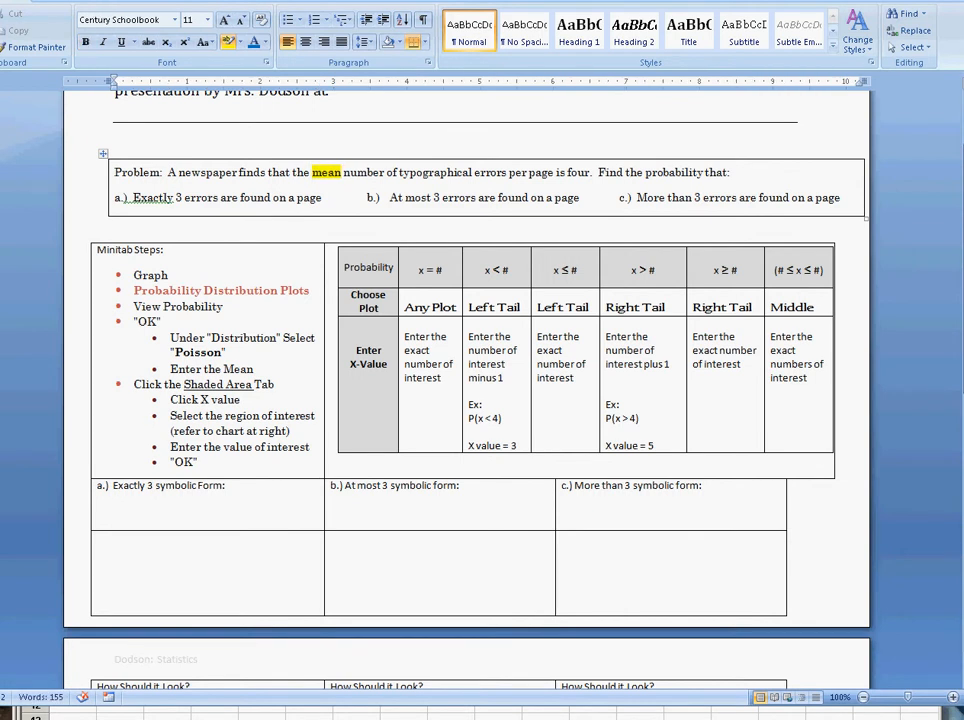
left_click_drag(509, 172, 554, 172)
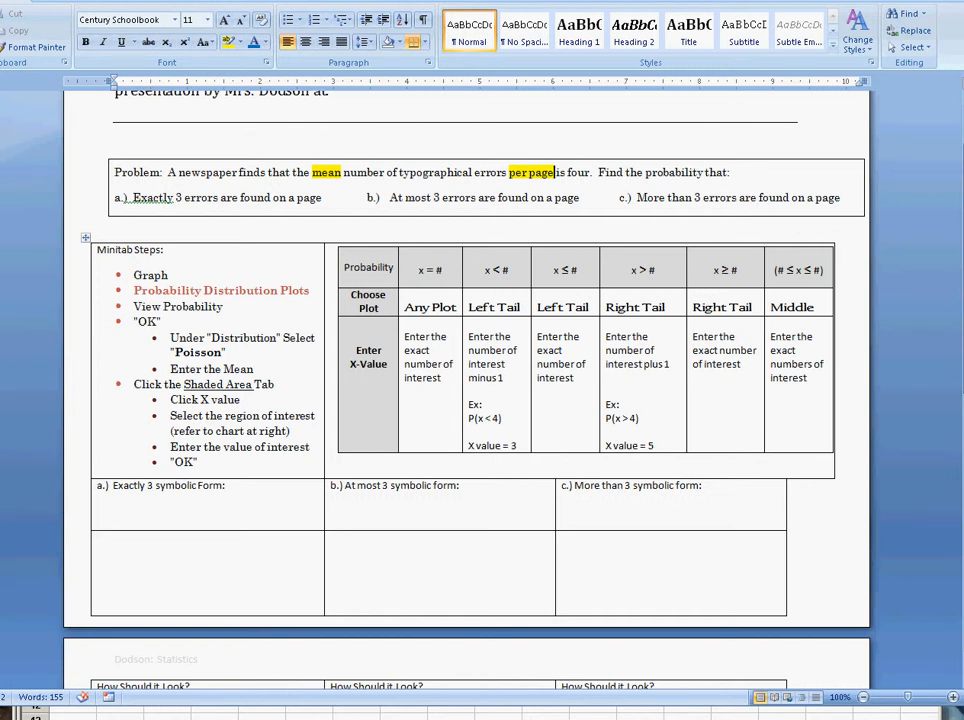
Step: Switch to Minitab and start a probability distribution plot of the View Probability type
key("alt+Tab")
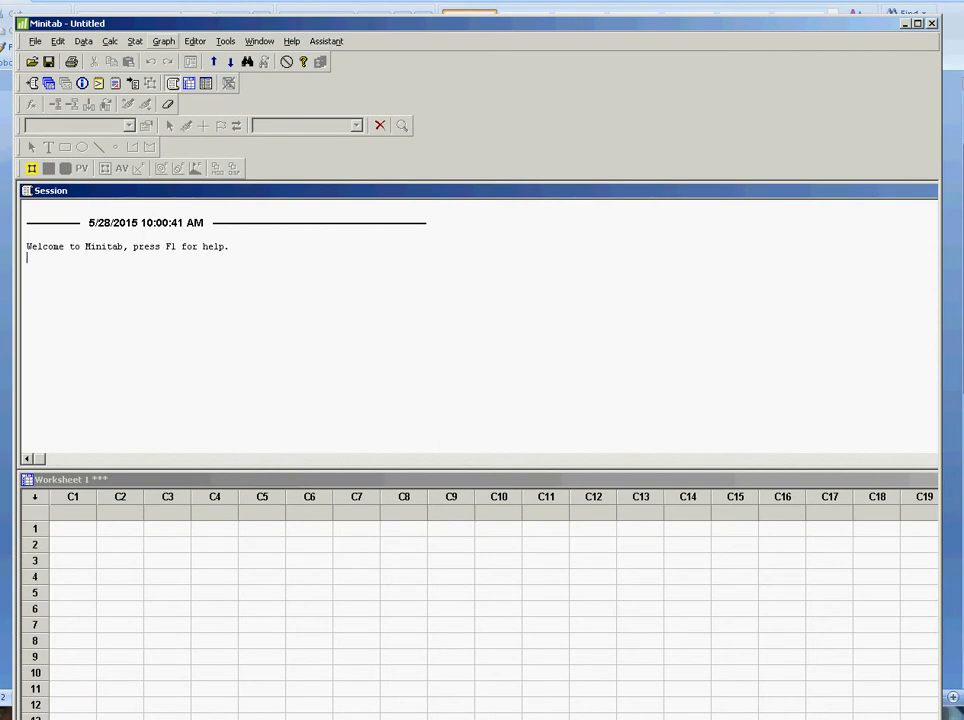
left_click(163, 41)
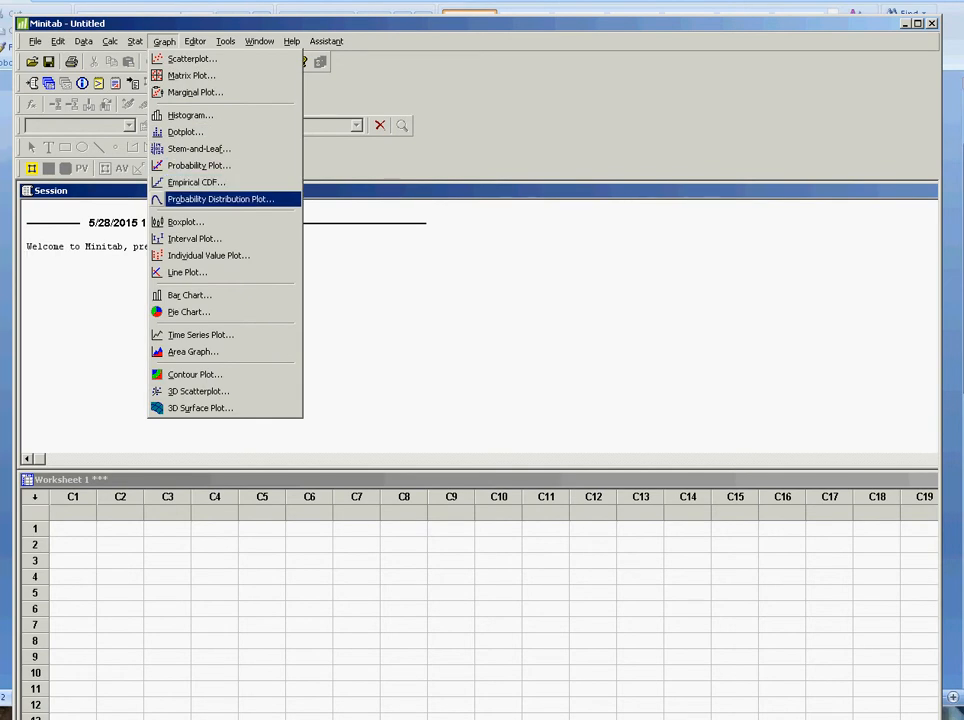
left_click(220, 199)
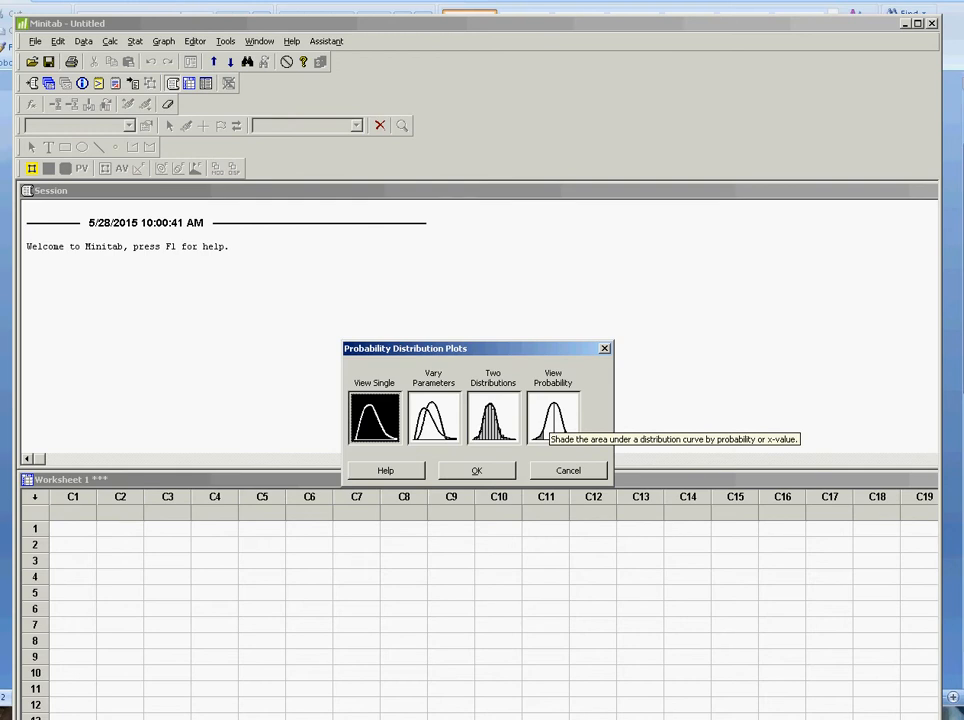
left_click(552, 418)
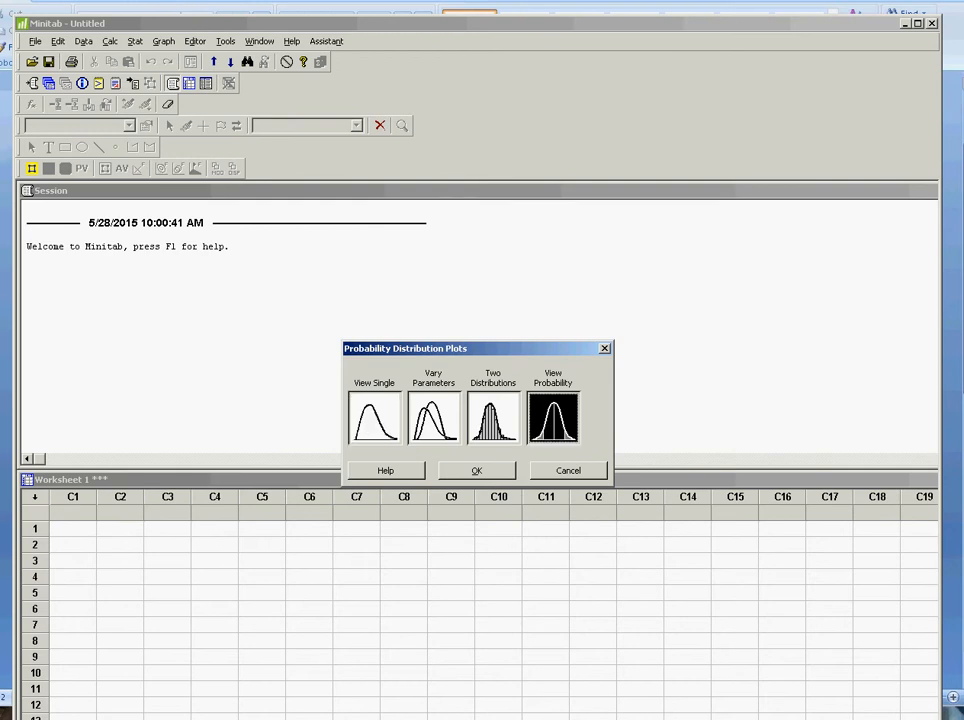
left_click(477, 471)
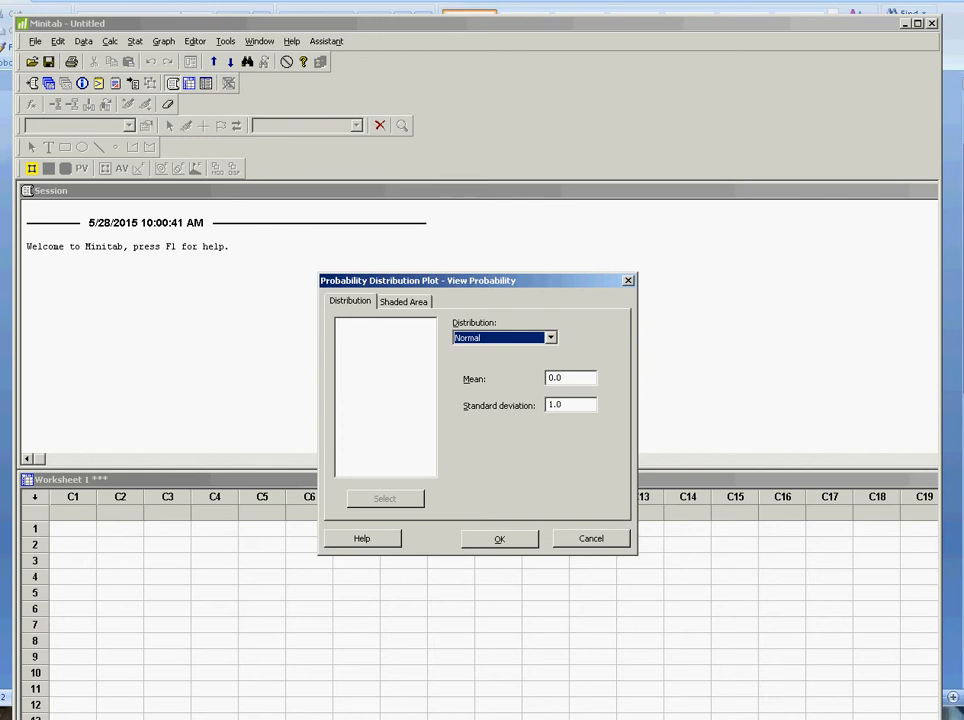
Step: Set the plot's distribution to Poisson with a mean of 4
left_click(551, 338)
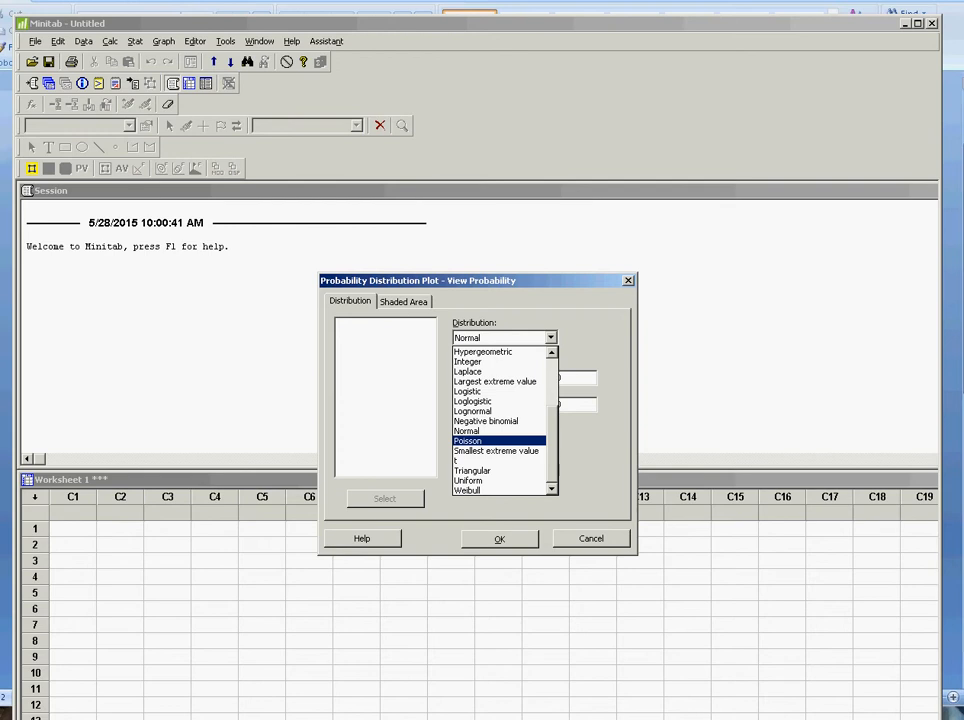
left_click(499, 440)
left_click(519, 378)
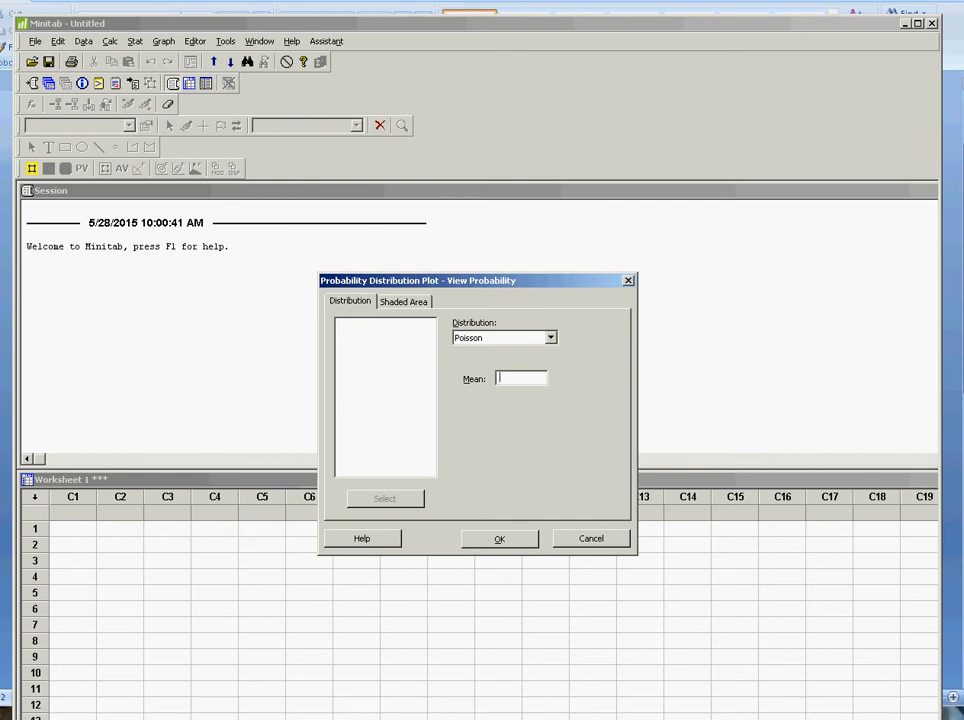
type("4")
Step: Define the shaded area by X value and set the X value to 3
left_click(403, 301)
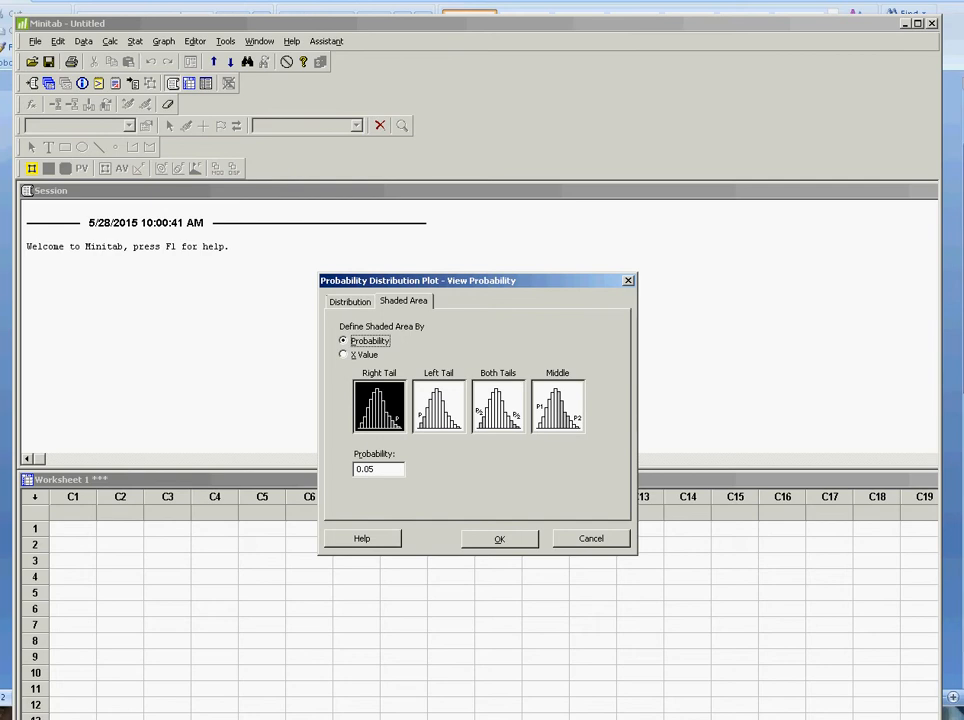
left_click(344, 355)
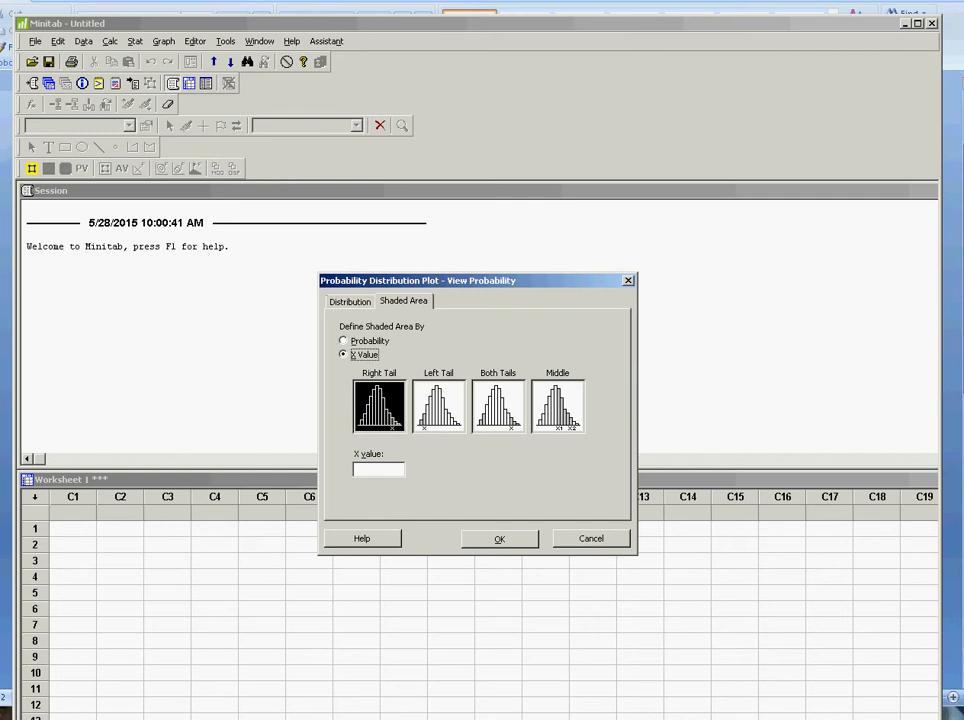
left_click(378, 469)
type("3")
Step: Switch to the Word worksheet and enter "x = 3" as the symbolic form for part a
key("alt+Tab")
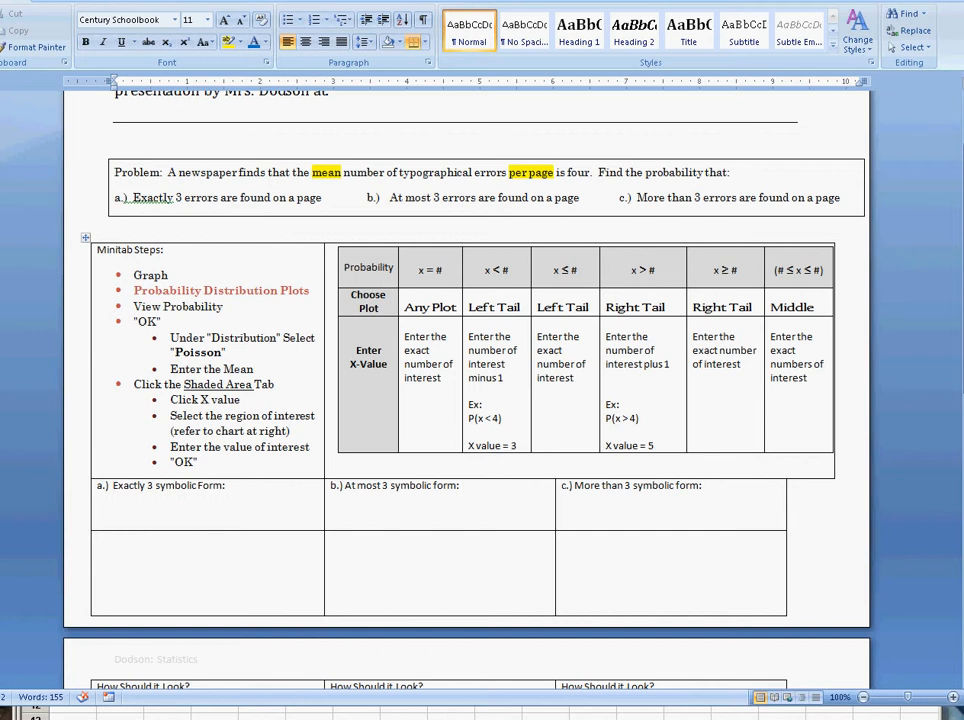
left_click(98, 513)
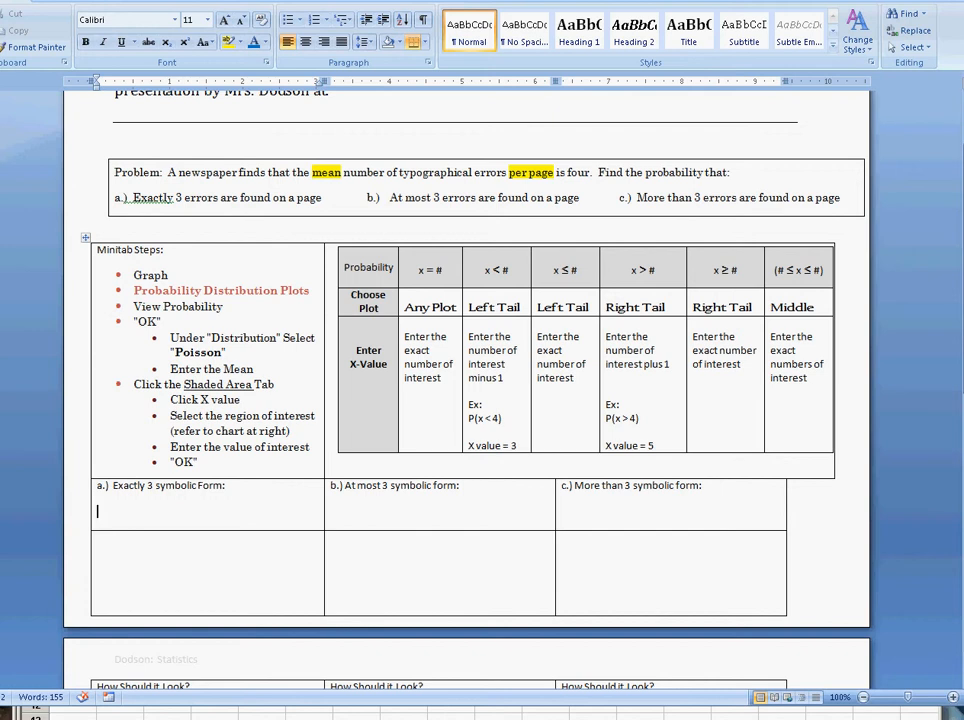
type("x = 3")
Step: Return to Minitab, generate the Poisson plot and check the probability of the bar at x = 3
key("alt+Tab")
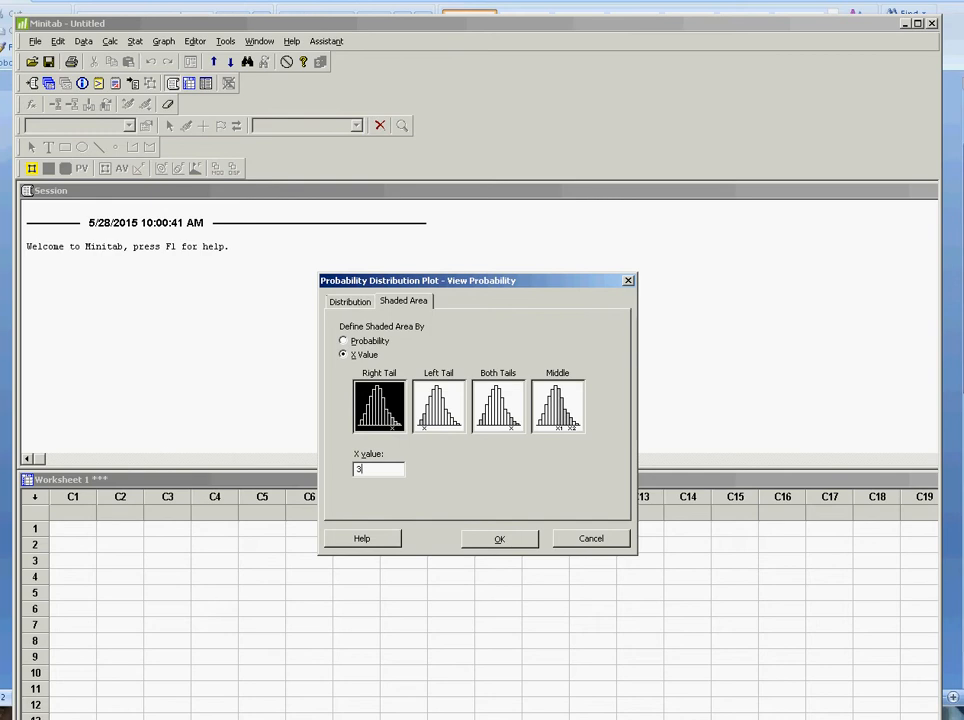
key("Return")
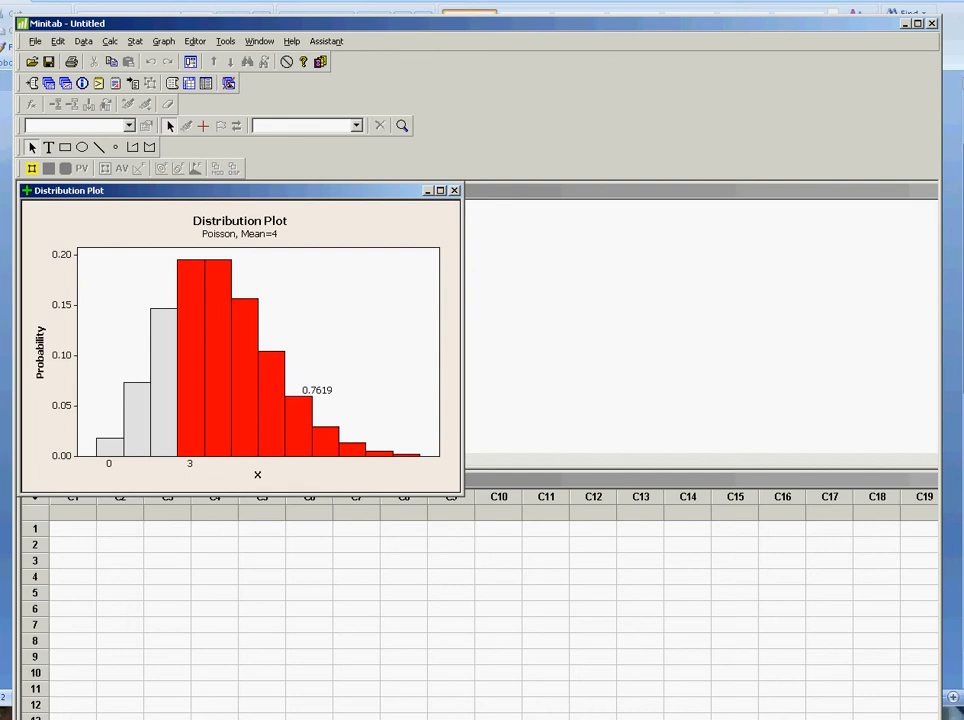
mouse_move(181, 408)
Step: Switch to the Word worksheet and enter "= 0.195" as the answer for part a
key("alt+Tab")
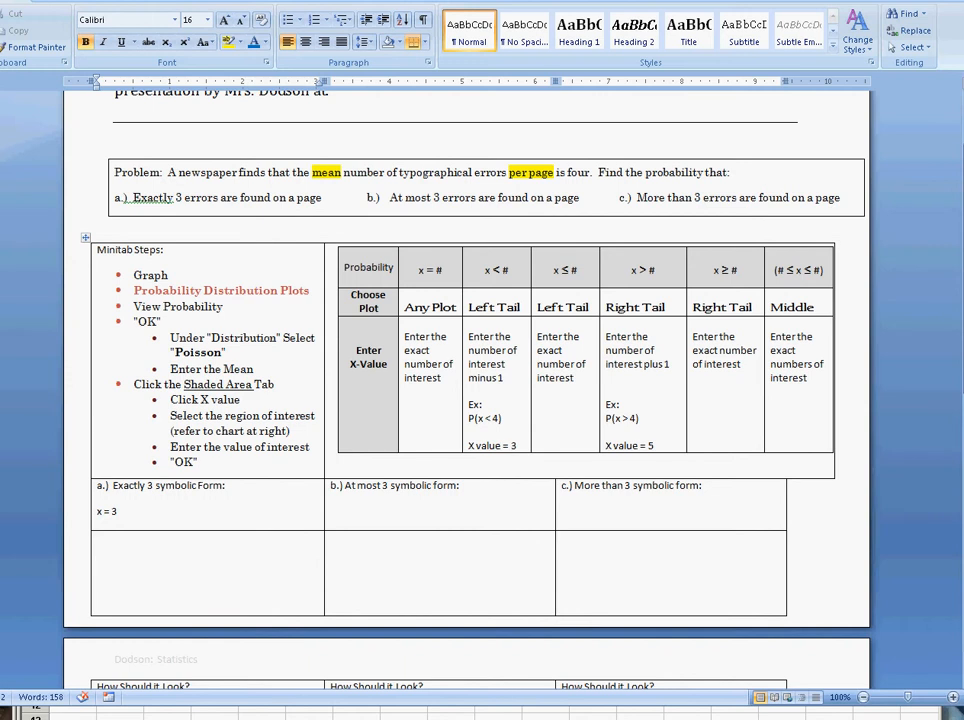
type("= 0.195")
Step: Enter "x ≤ 3" on a new line as the symbolic form for part b
left_click(388, 486)
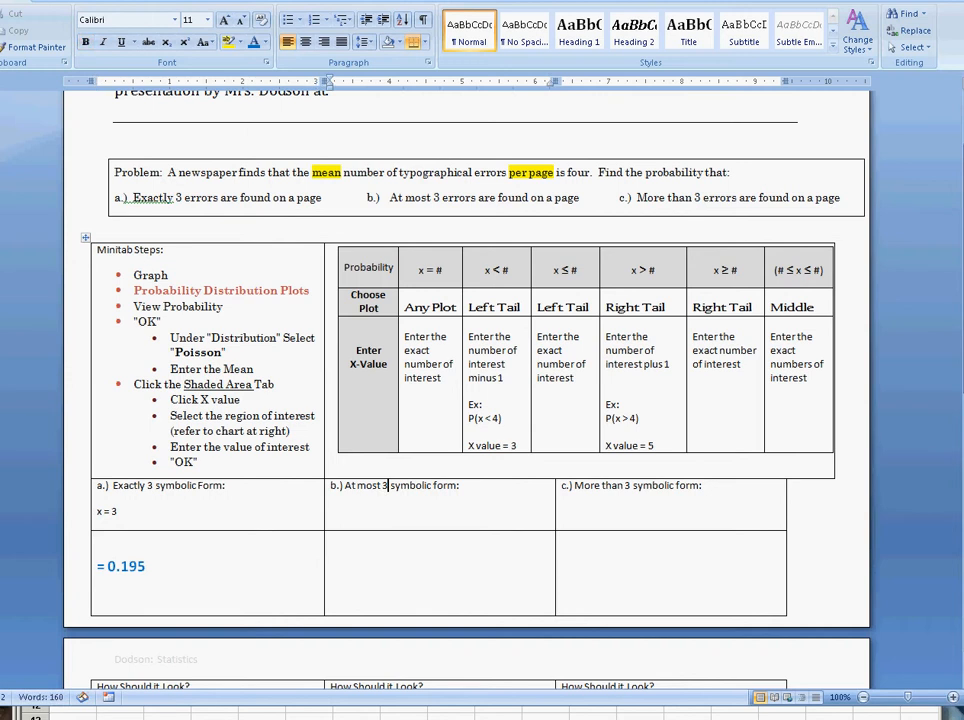
key("Right")
key("Right")
key("Right")
key("Return")
type("x")
type("≤ 3")
Step: Switch to Minitab and generate the Poisson plot again with the left tail shaded at X value 3
key("alt+Tab")
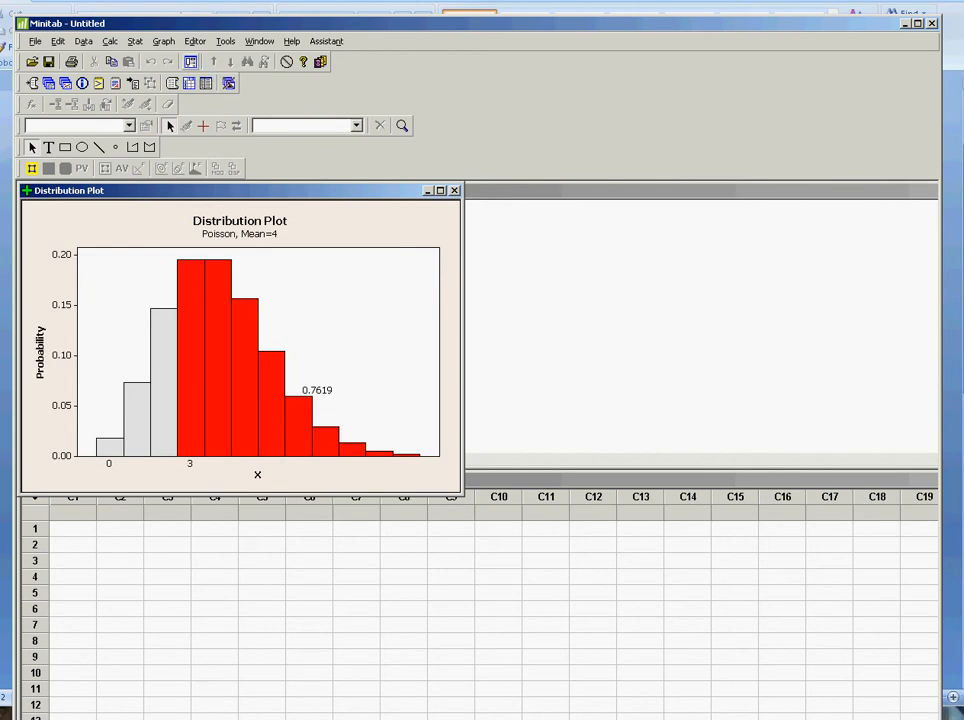
left_click(126, 90)
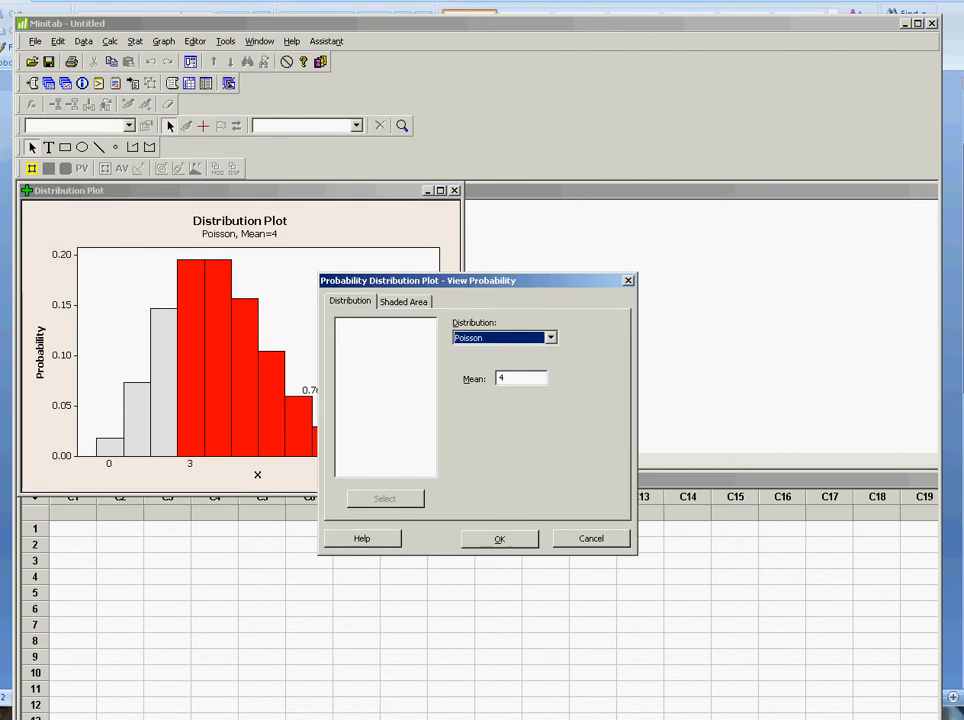
left_click(404, 301)
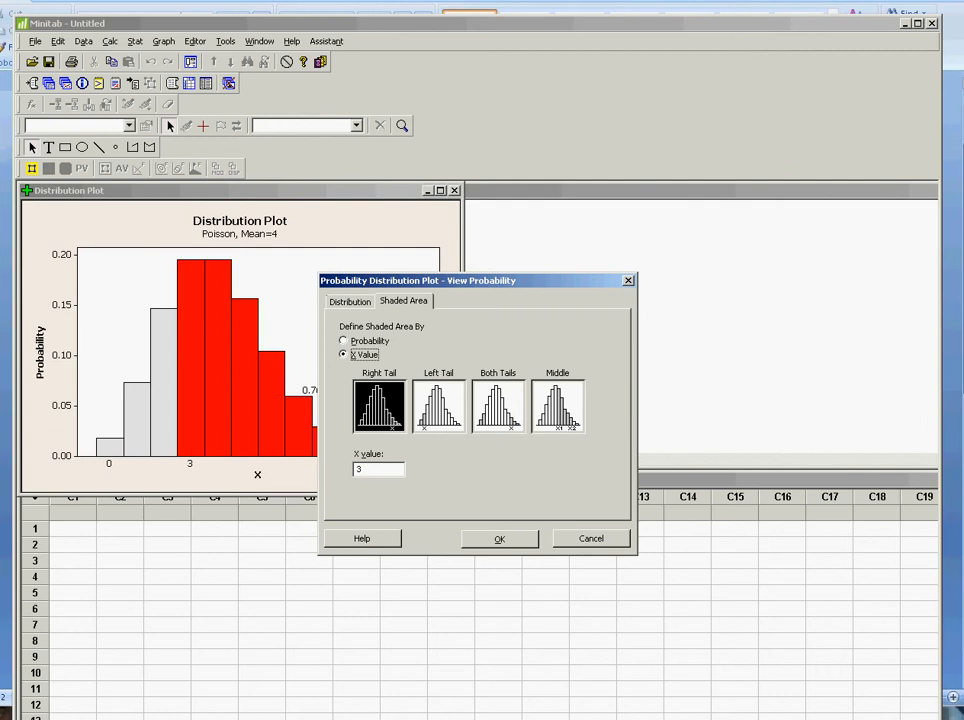
left_click(438, 406)
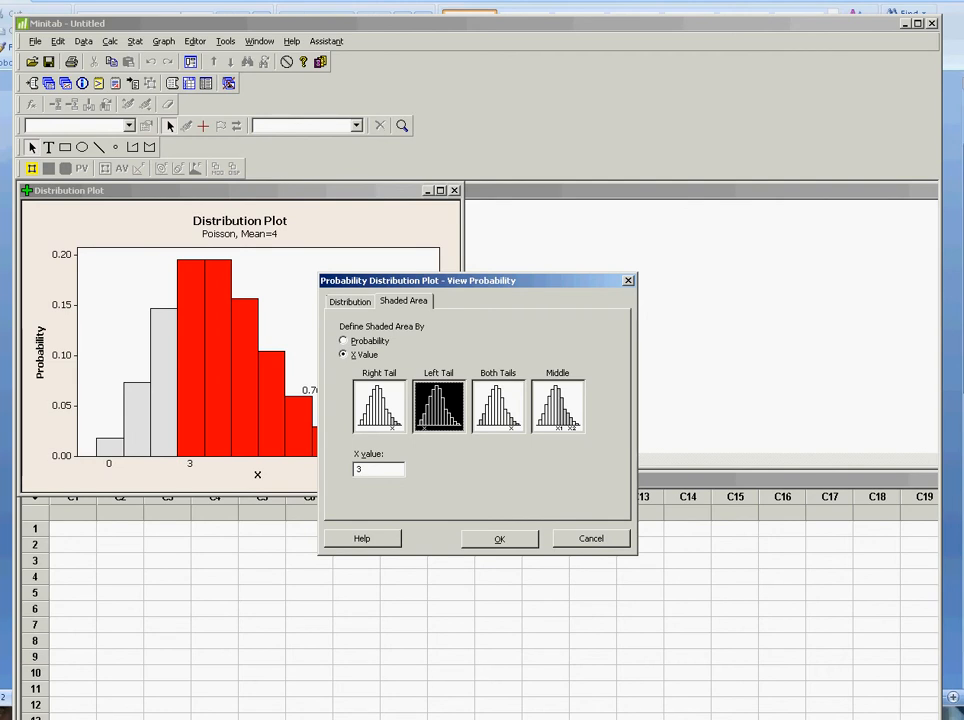
key("Return")
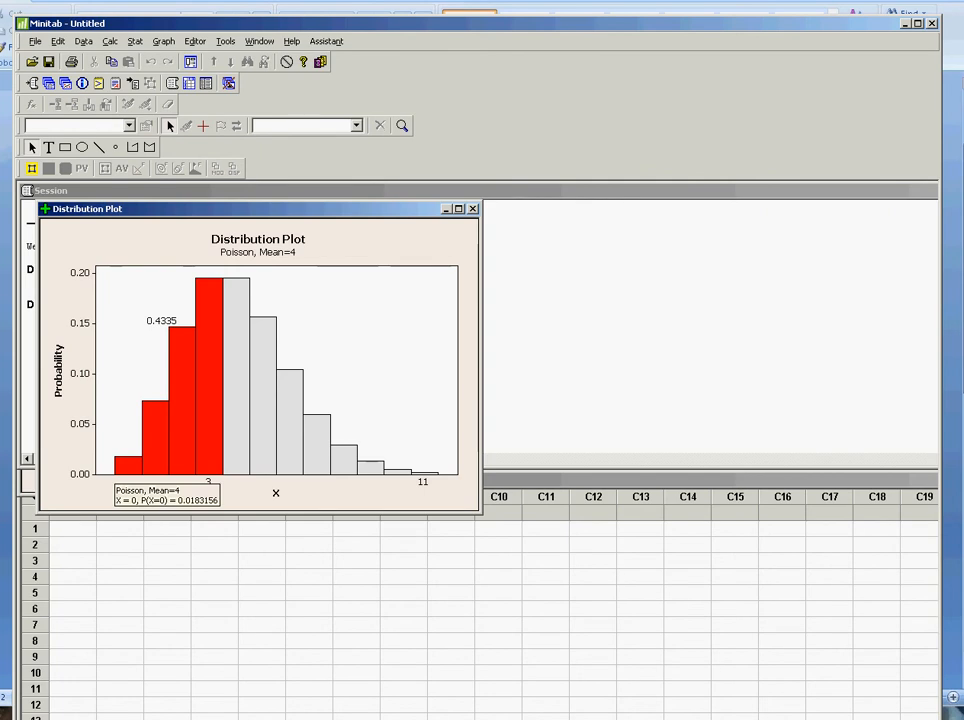
Step: Check the shaded bars' probabilities, then enter "= 0.4335" as the part b answer in the Word worksheet
mouse_move(153, 428)
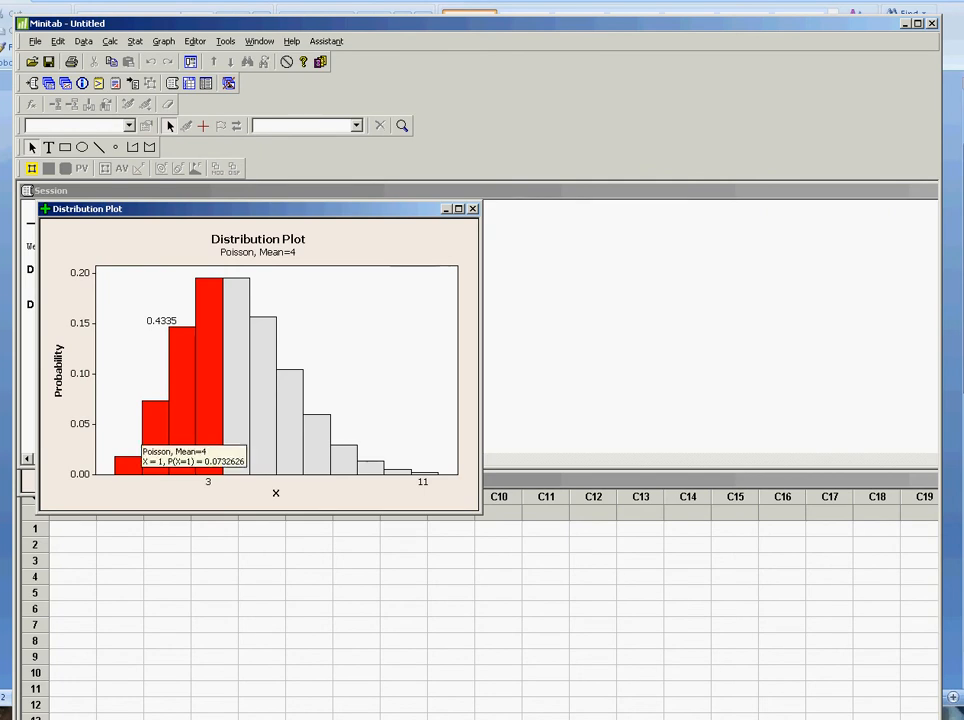
mouse_move(174, 390)
mouse_move(209, 352)
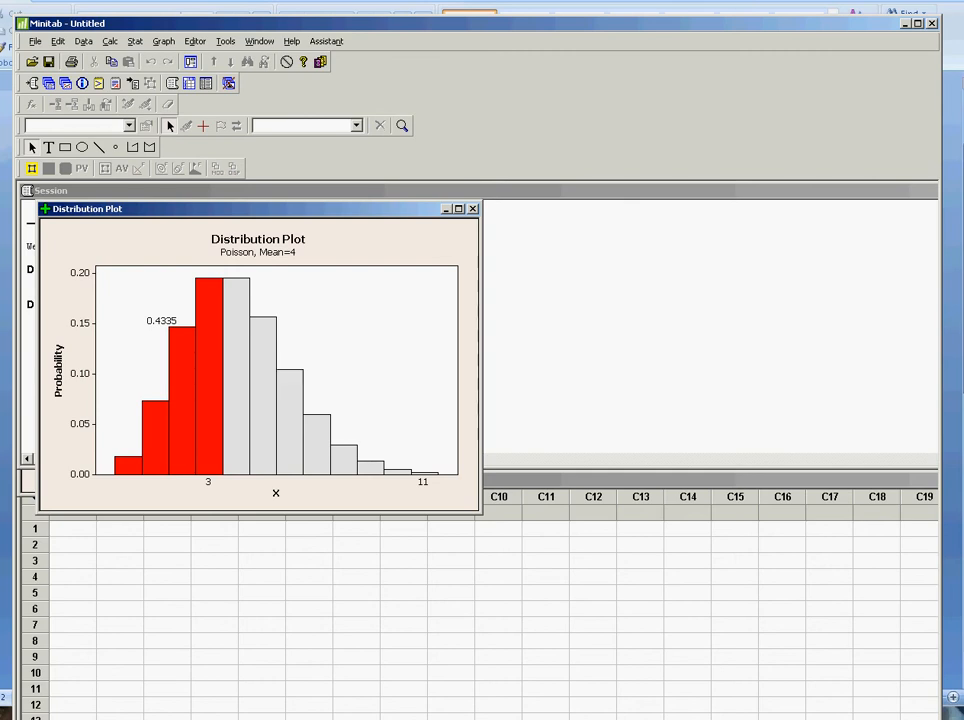
key("alt+Tab")
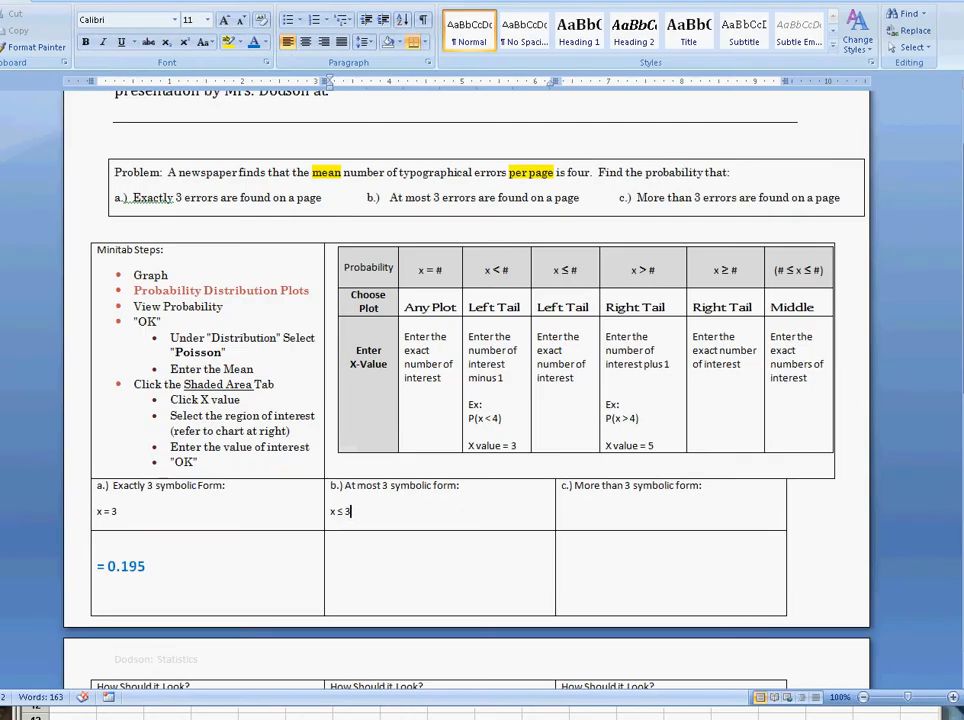
left_click(332, 566)
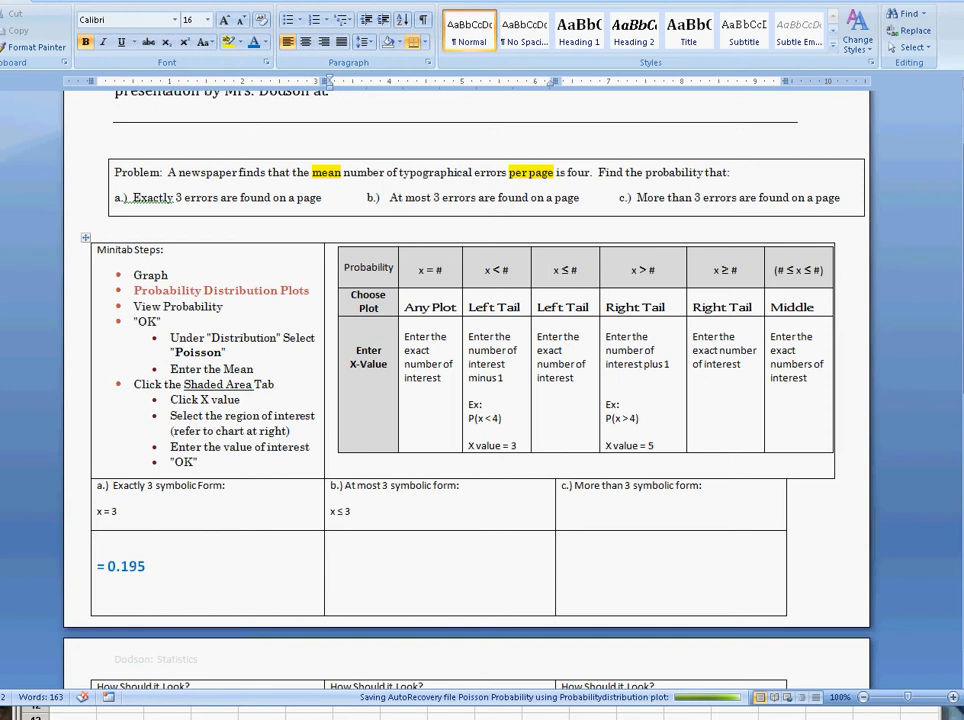
type("= 0.4335")
Step: Enter "x > 3" as the symbolic form for part c and place the cursor in the answer cell below
left_click(594, 486)
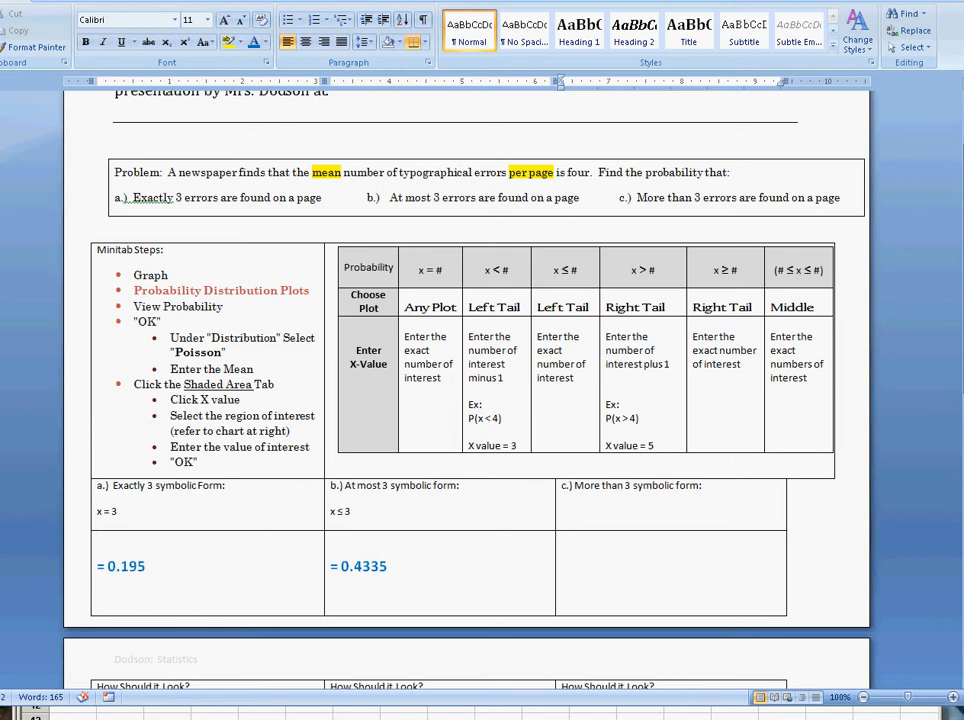
type("x > 3")
left_click(562, 566)
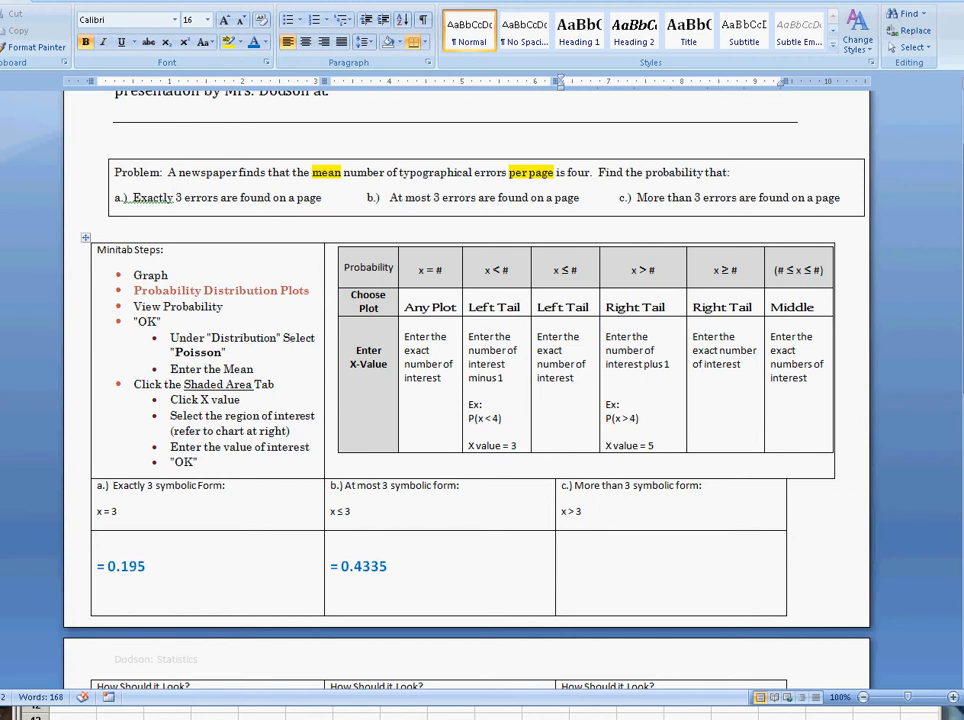
Step: Switch to Minitab and generate the Poisson plot again with the right tail shaded at X value 4
key("alt+Tab")
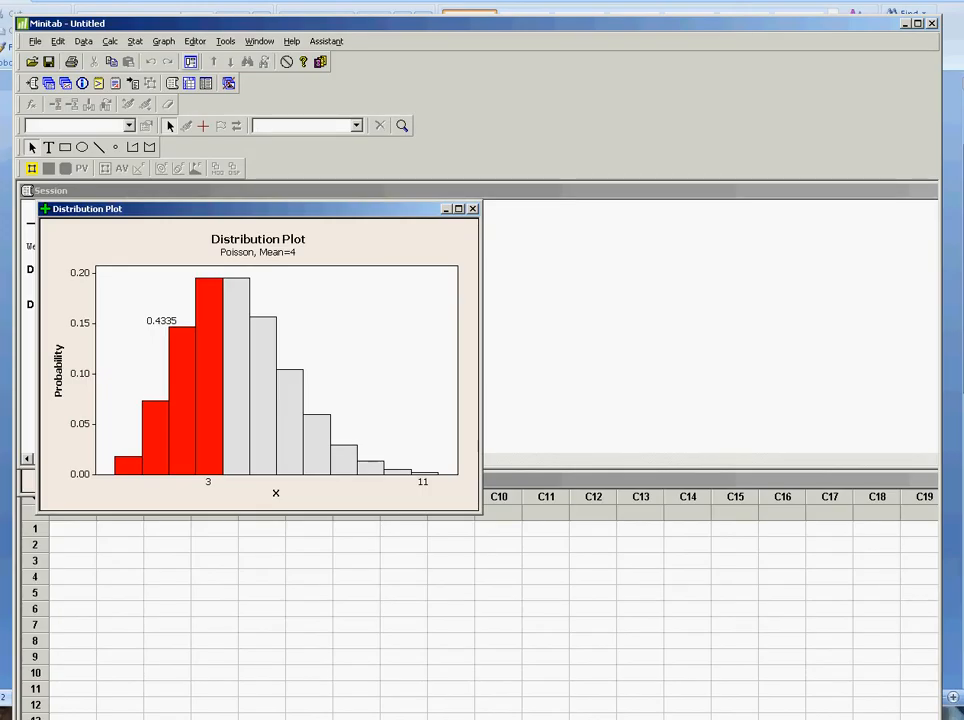
key("ctrl+e")
key("ctrl+Tab")
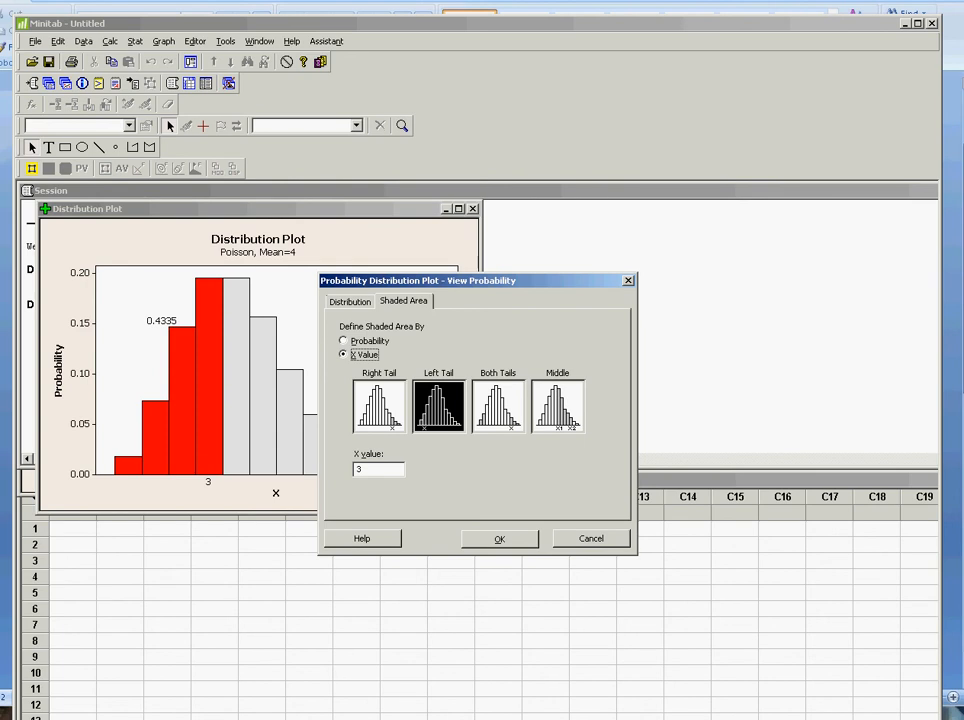
key("Tab")
type("4")
left_click(379, 406)
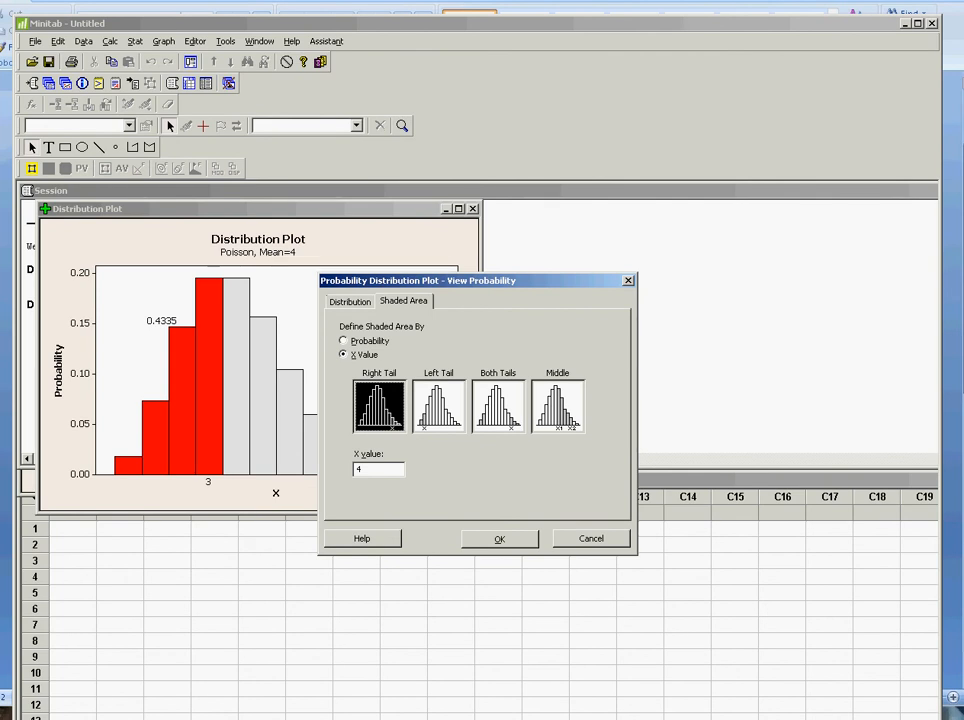
key("Return")
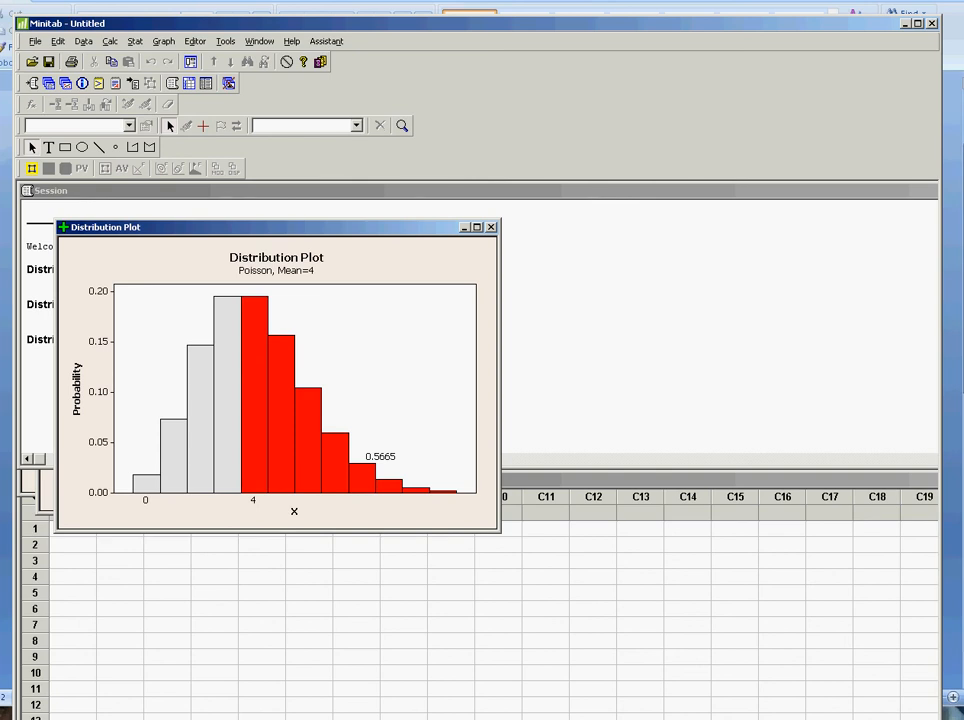
Step: Switch to the Word worksheet and enter "= 0.5665" as the answer for part c
key("alt+Tab")
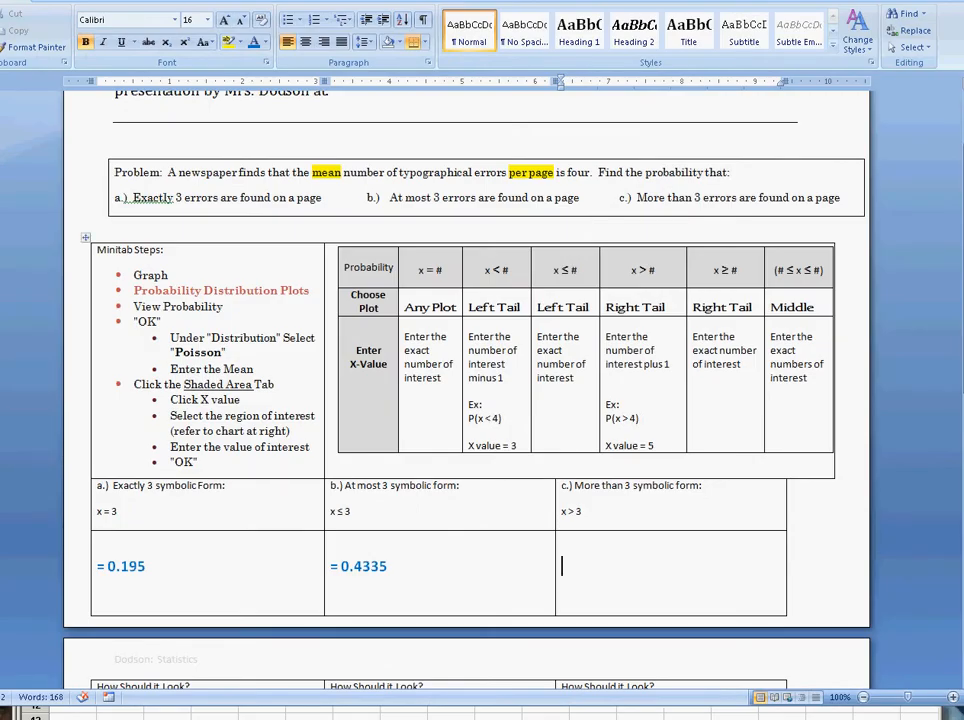
type("= 0.5665")
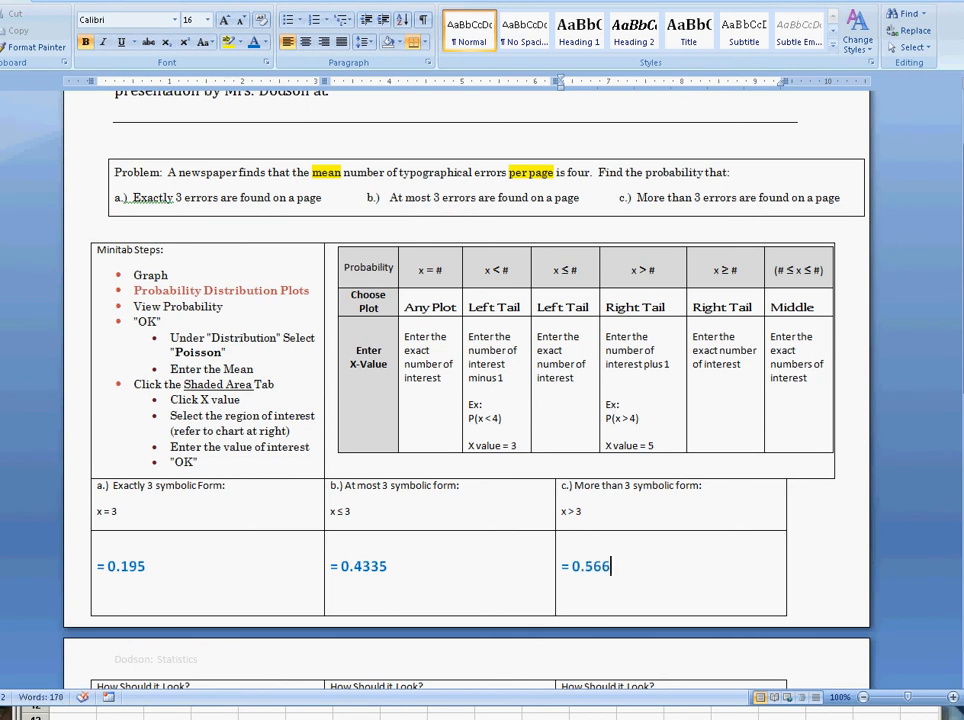